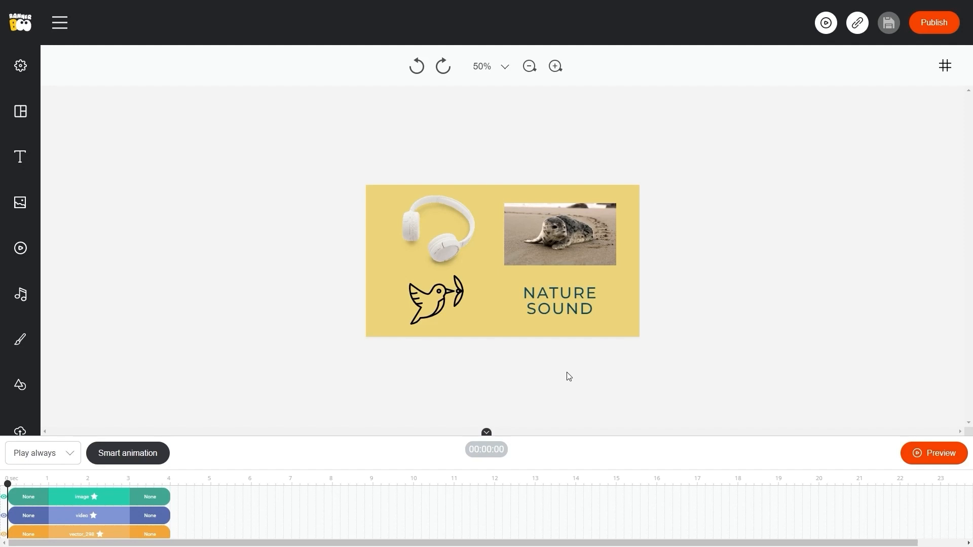
# Hide and restore the timeline, and enlarge it until all five layer tracks fit.
pyautogui.click(486, 434)
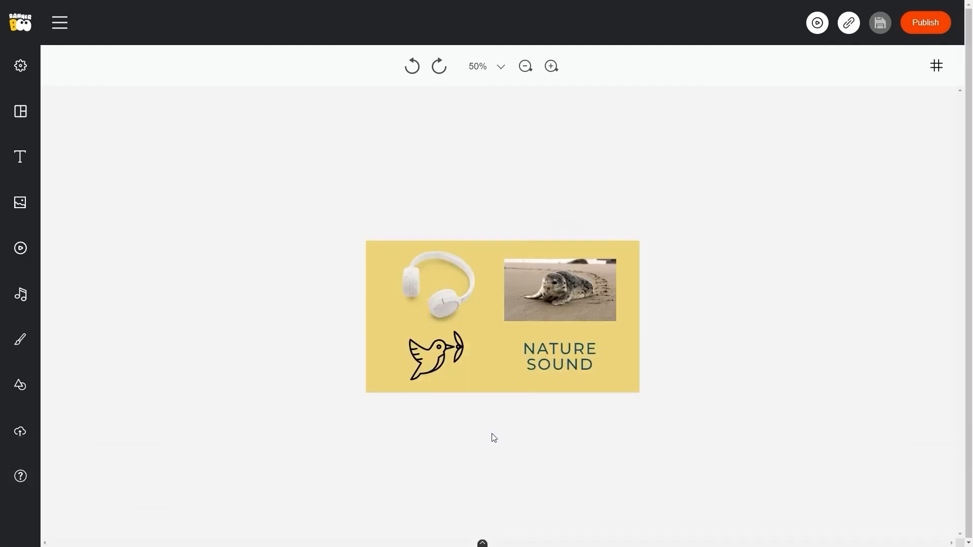
pyautogui.click(482, 543)
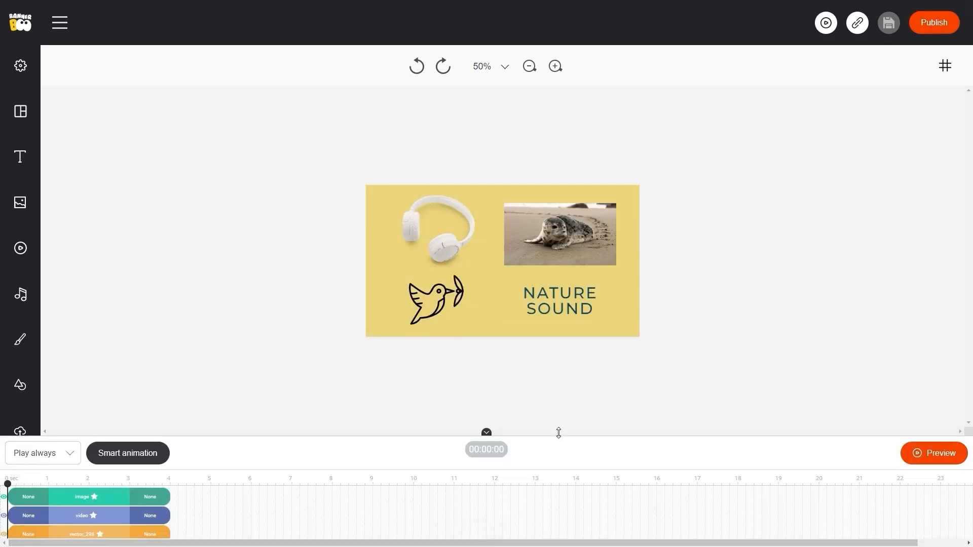
pyautogui.moveTo(559, 434); pyautogui.dragTo(562, 282)
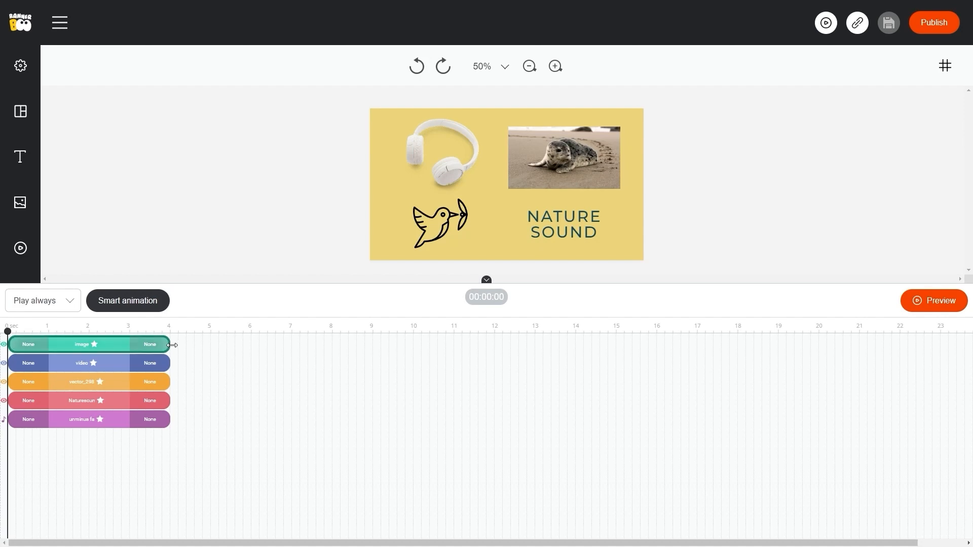
# Extend the image layer's duration to 10 seconds and look at its entrance animation options.
pyautogui.moveTo(172, 345); pyautogui.dragTo(417, 353)
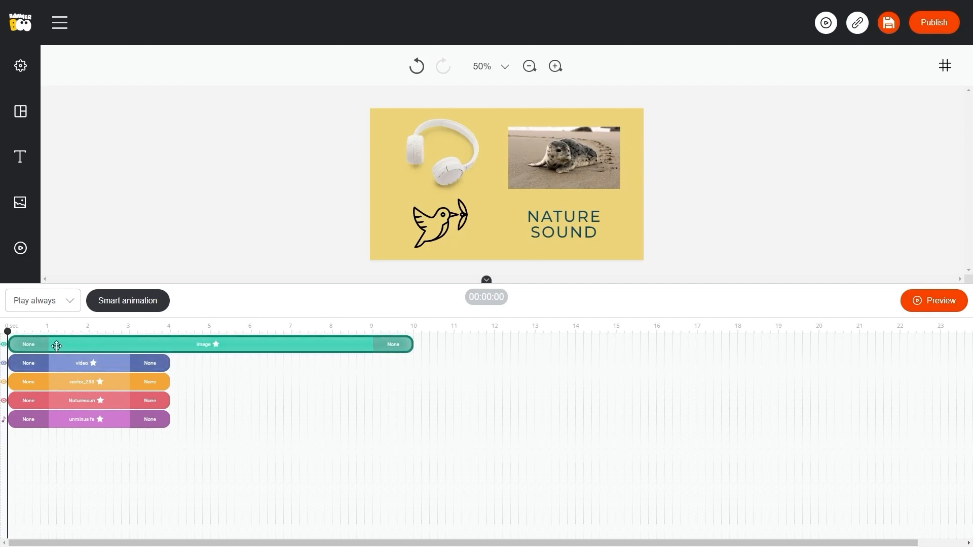
pyautogui.moveTo(49, 345)
pyautogui.mouseDown()
pyautogui.moveTo(287, 345)
pyautogui.moveTo(47, 346)
pyautogui.mouseUp()
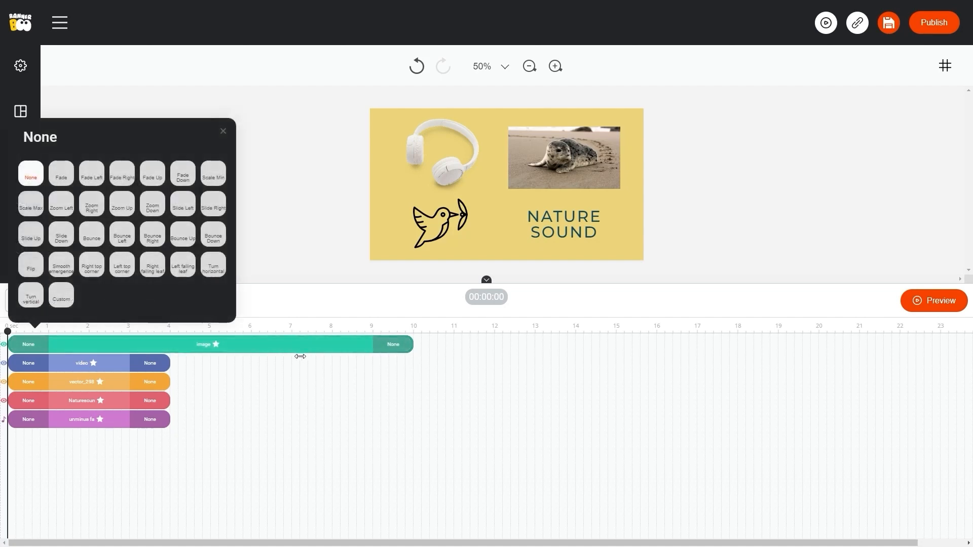
pyautogui.click(334, 362)
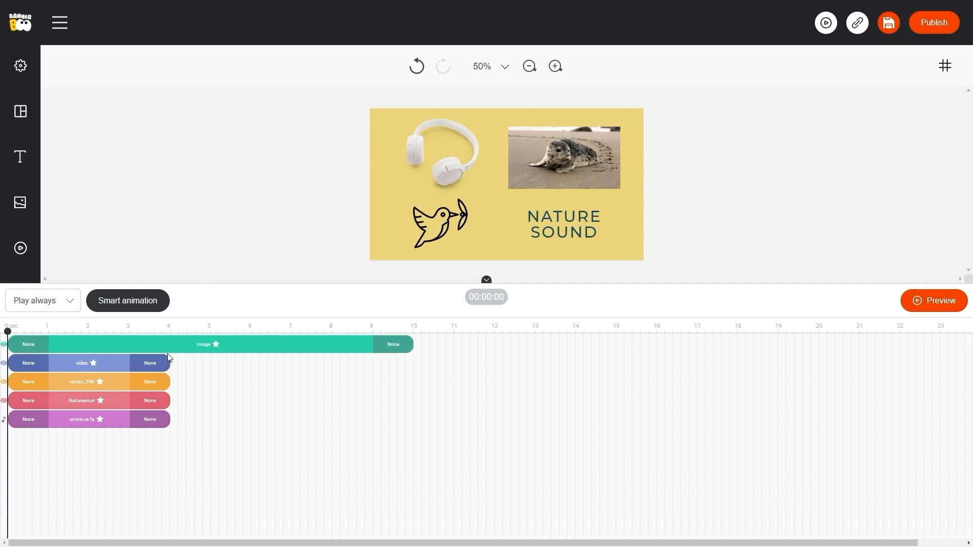
# Review the image layer's entrance, middle and exit animation options, and shorten the layer to 4 seconds.
pyautogui.click(29, 348)
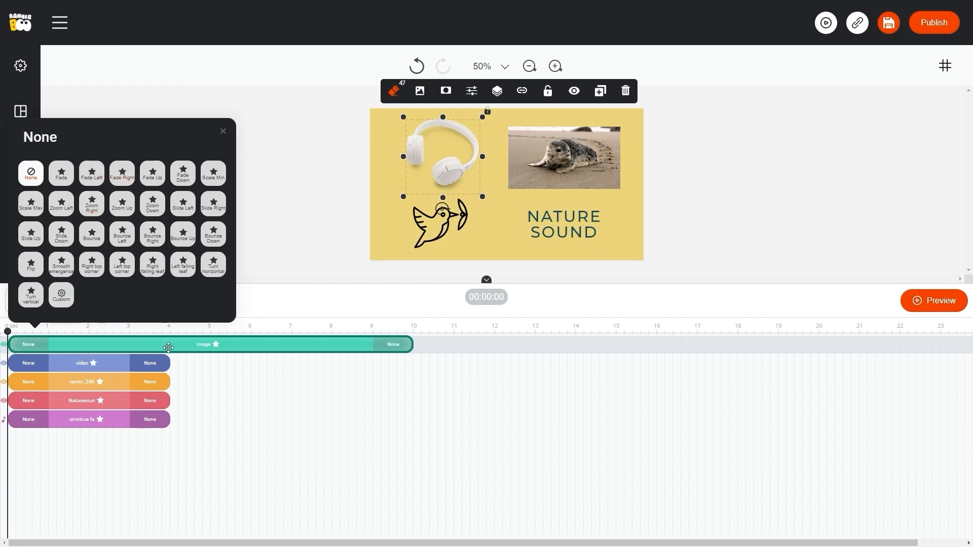
pyautogui.click(218, 347)
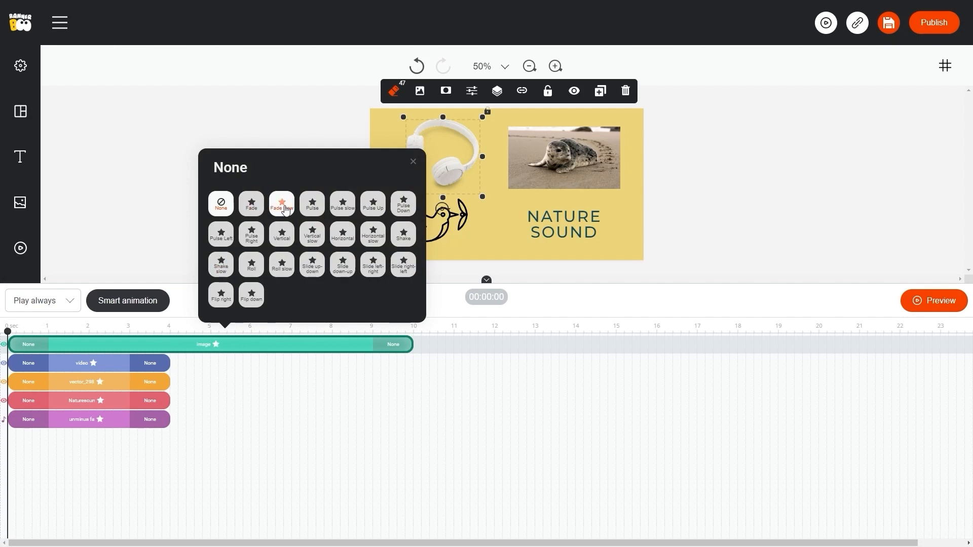
pyautogui.click(396, 348)
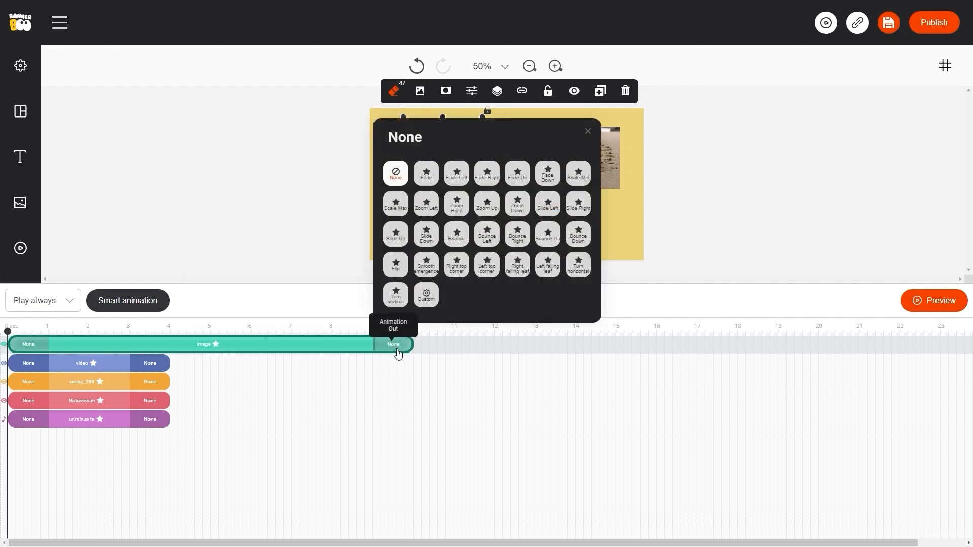
pyautogui.click(398, 368)
pyautogui.moveTo(412, 345); pyautogui.dragTo(173, 353)
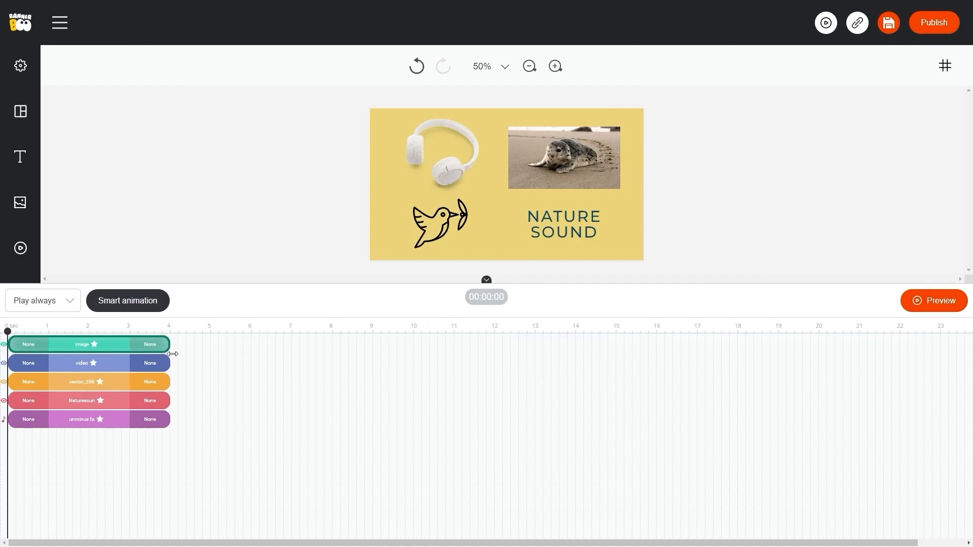
# Review the audio layer's entrance animation options without applying one.
pyautogui.click(20, 424)
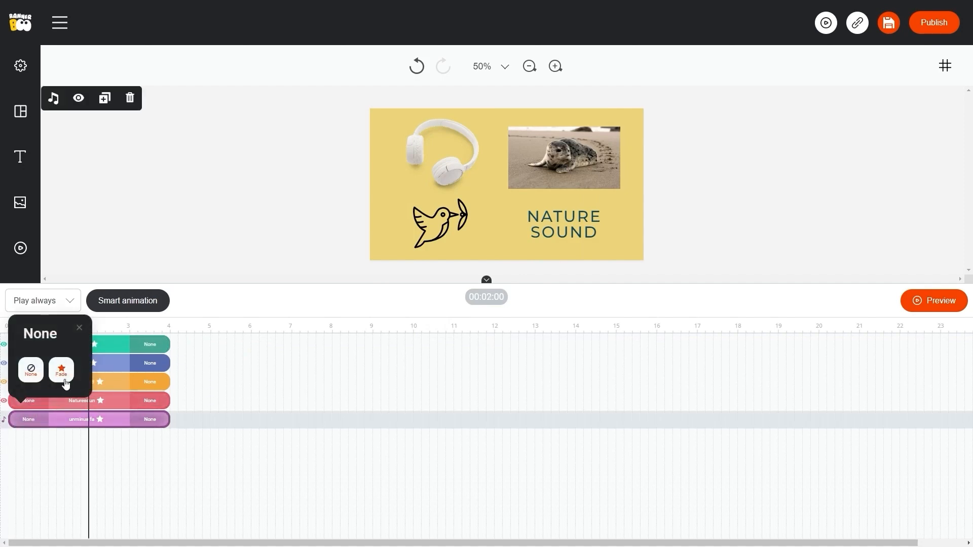
pyautogui.click(79, 328)
pyautogui.click(277, 371)
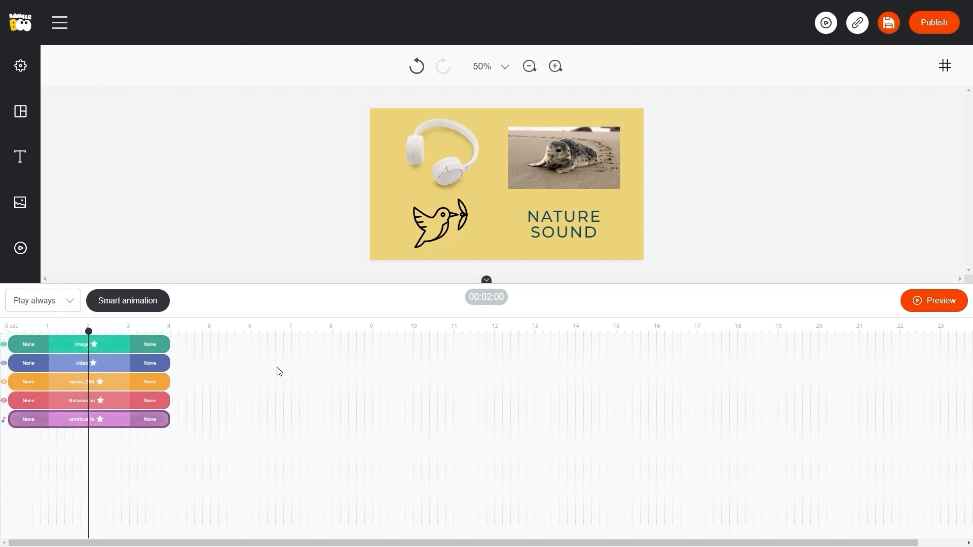
# Select elements on the canvas and tracks in the timeline to see which layer belongs to which object.
pyautogui.click(451, 166)
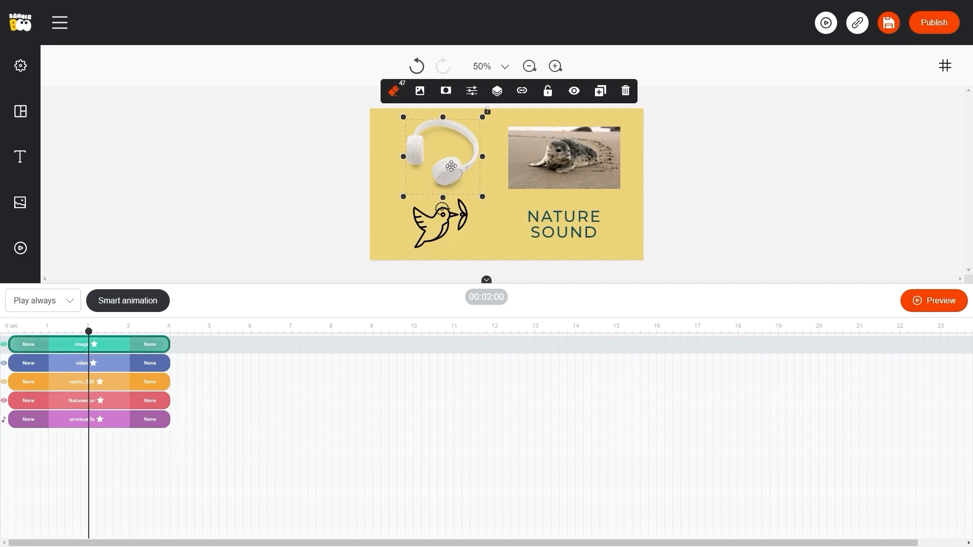
pyautogui.click(542, 176)
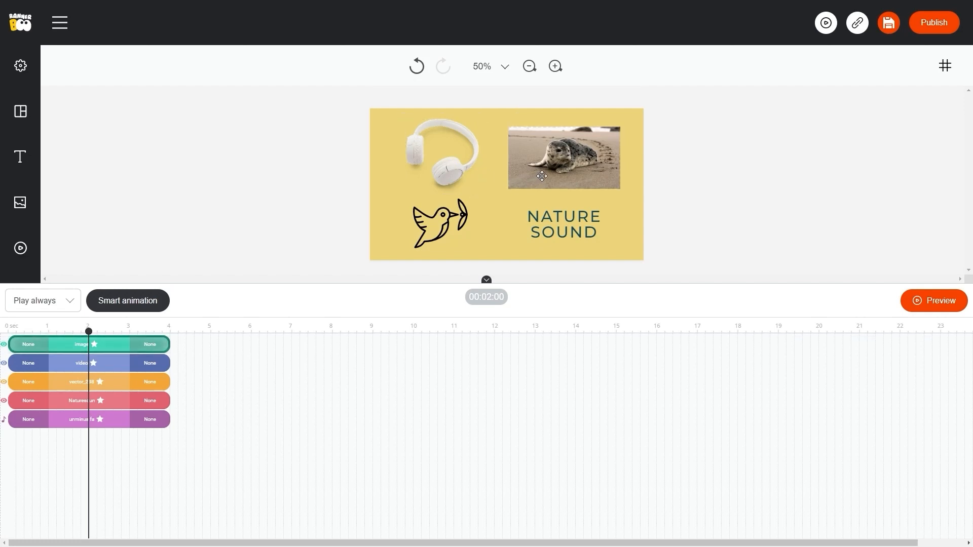
pyautogui.click(442, 233)
pyautogui.click(217, 400)
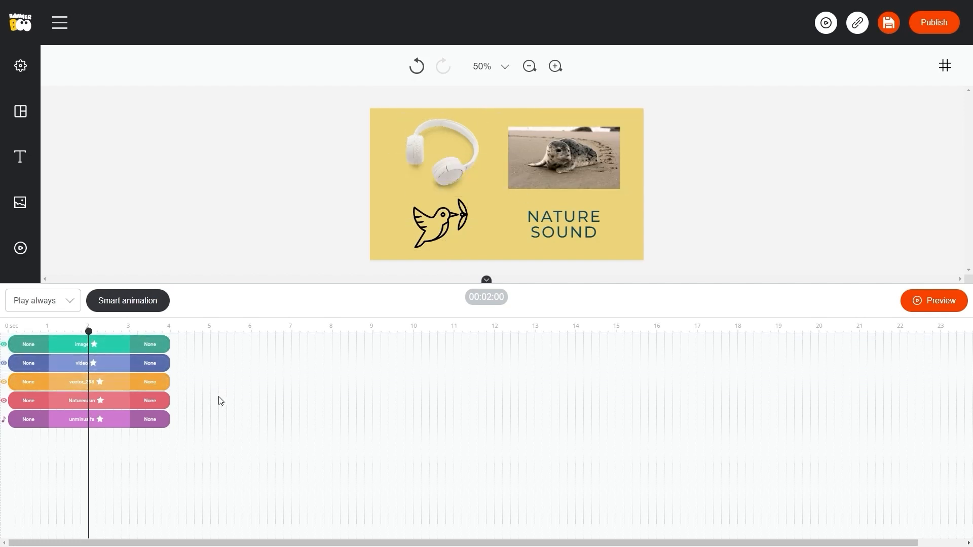
pyautogui.click(118, 401)
pyautogui.click(118, 380)
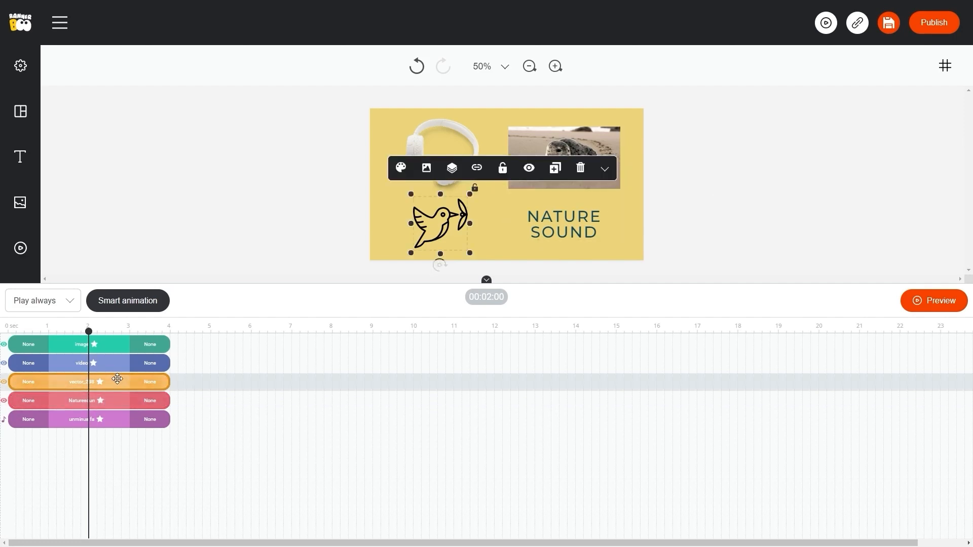
pyautogui.click(119, 420)
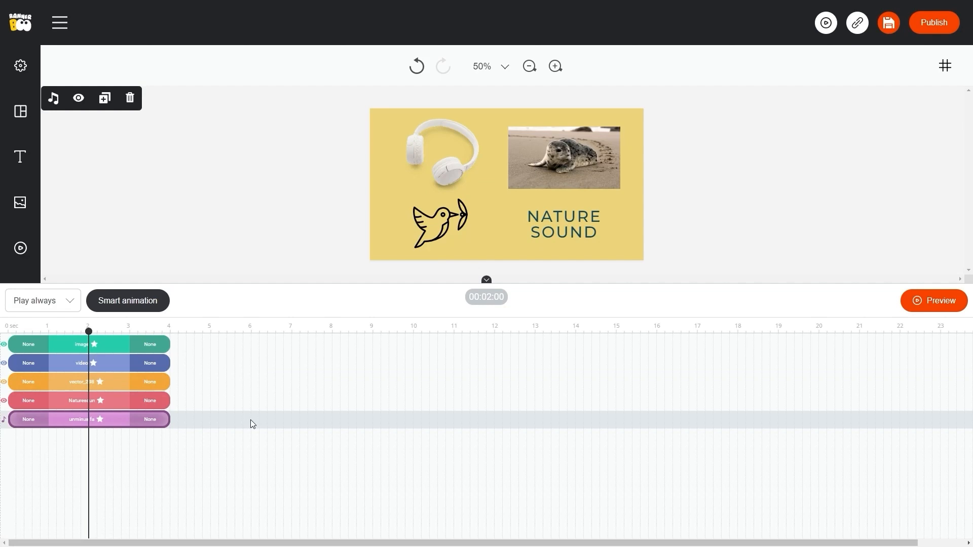
pyautogui.click(208, 375)
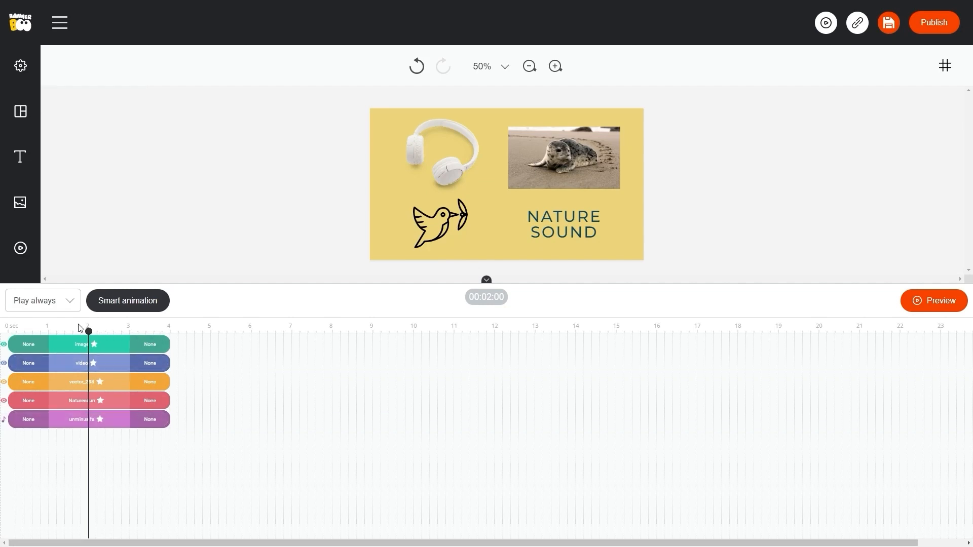
# Review the banner's playback repeat options without changing the Play always setting.
pyautogui.click(68, 304)
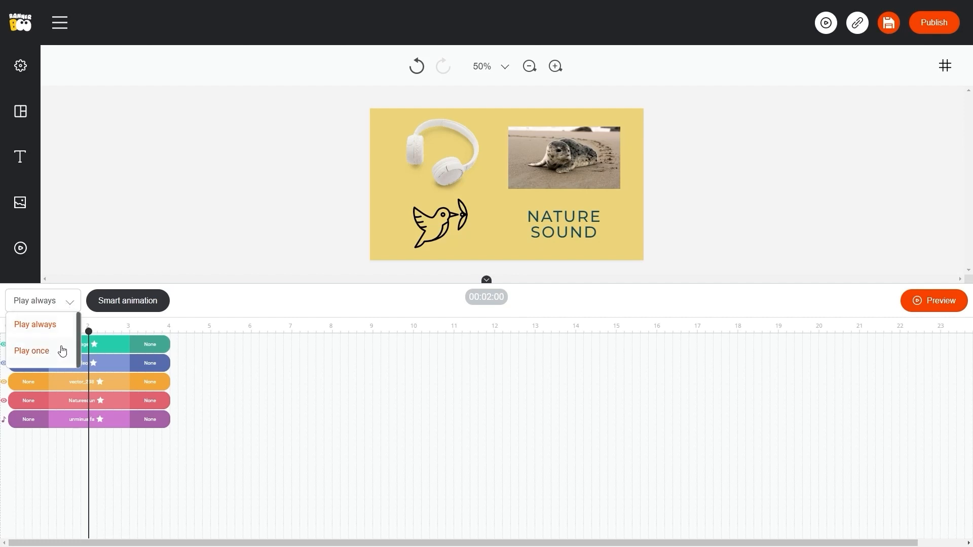
pyautogui.scroll(-2, 62, 350)
pyautogui.scroll(-2, 59, 349)
pyautogui.click(249, 365)
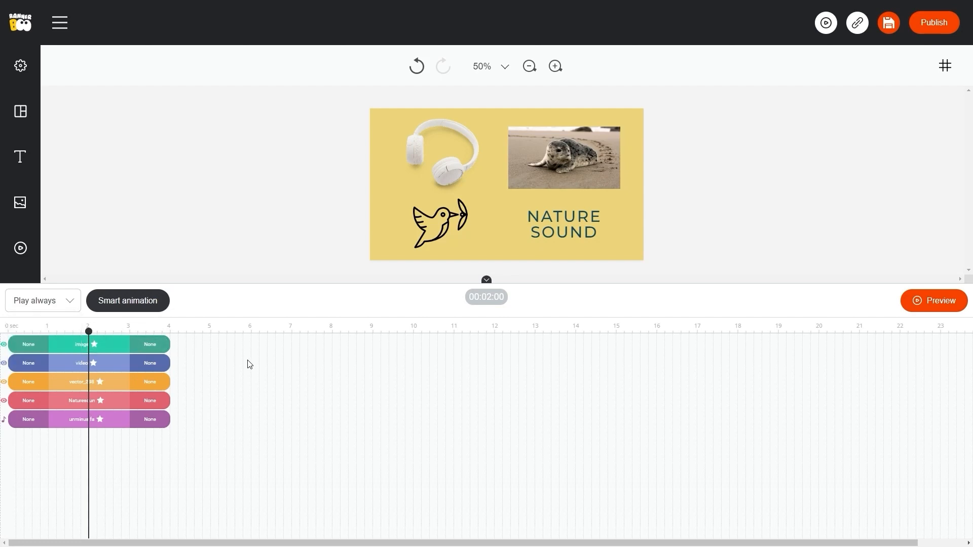
# Move the timeline playhead to about 2.6 seconds.
pyautogui.moveTo(88, 332); pyautogui.dragTo(117, 331)
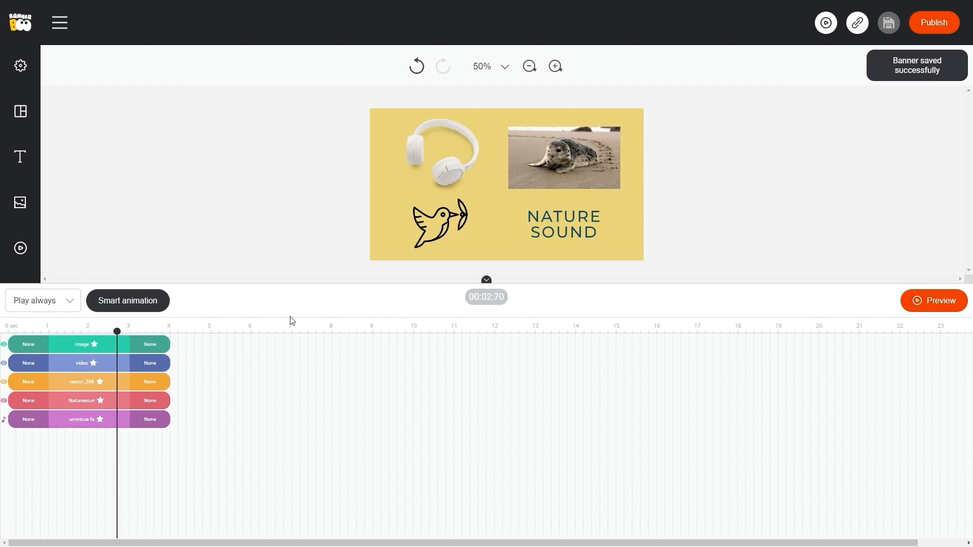
pyautogui.moveTo(117, 332)
pyautogui.mouseDown()
pyautogui.moveTo(85, 331)
pyautogui.moveTo(115, 332)
pyautogui.mouseUp()
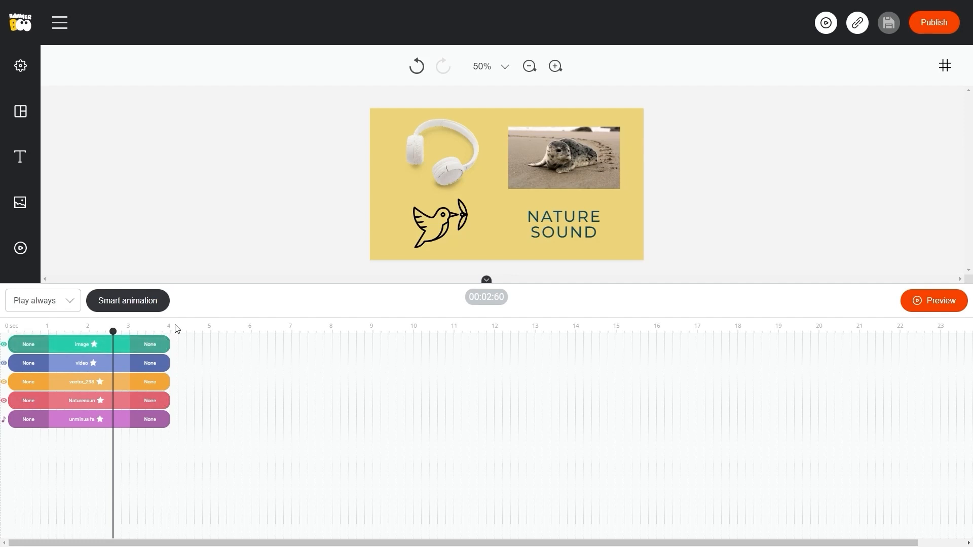
# Apply the Fade smart animation to the banner's layers.
pyautogui.click(145, 308)
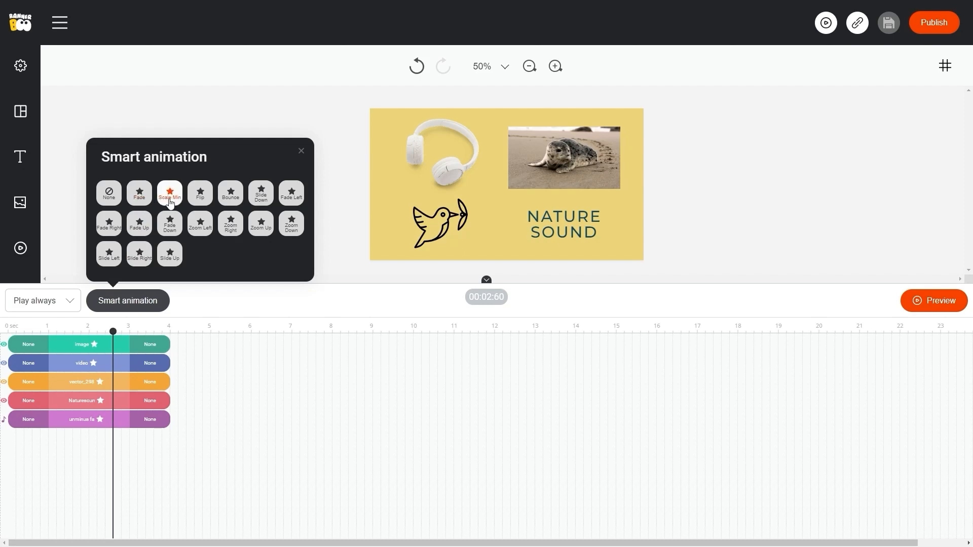
pyautogui.click(140, 192)
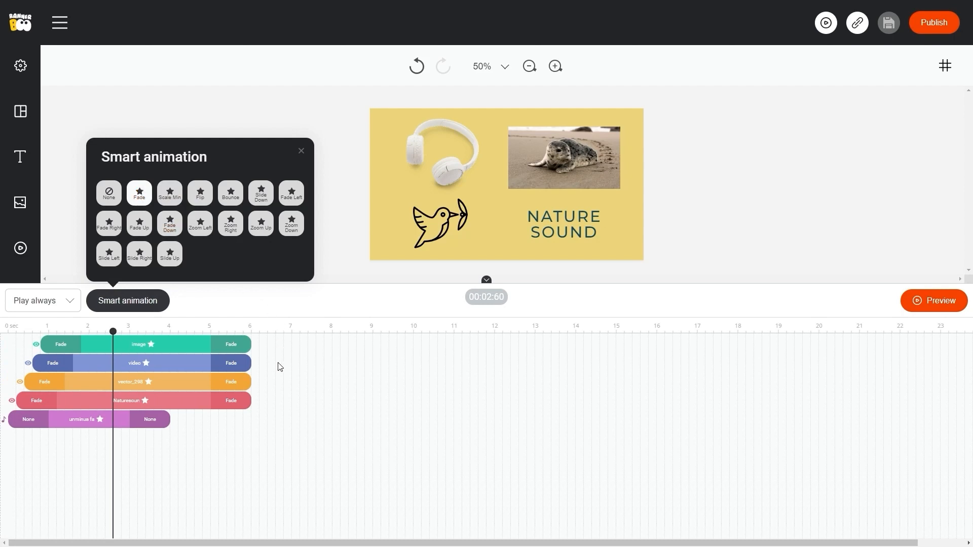
pyautogui.click(292, 308)
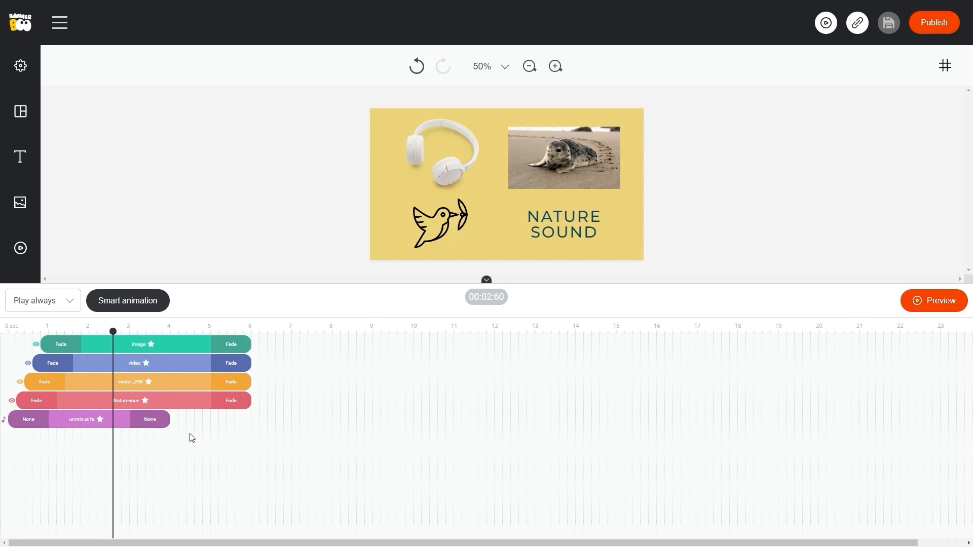
# Extend the audio layer to 6 seconds to match the other layers, and preview the animation.
pyautogui.moveTo(175, 420); pyautogui.dragTo(252, 420)
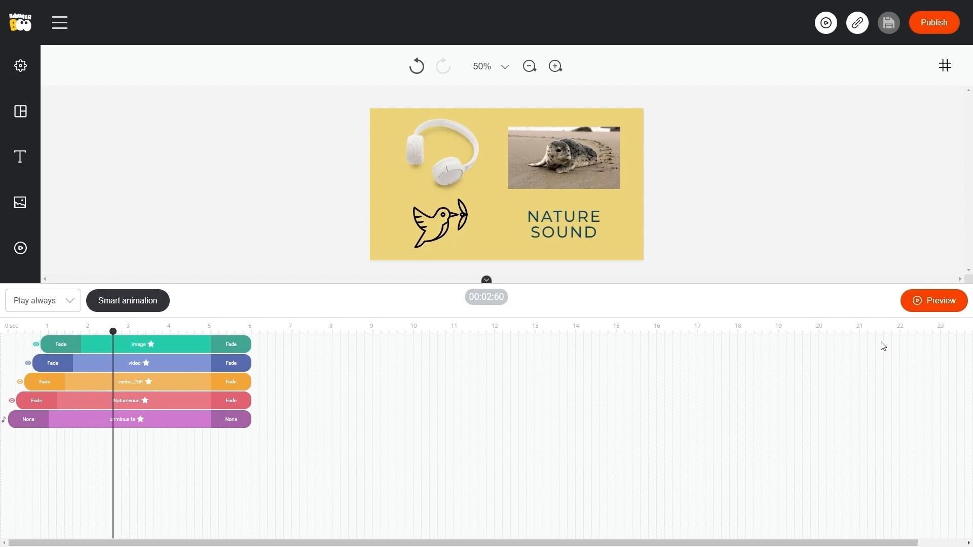
pyautogui.click(920, 304)
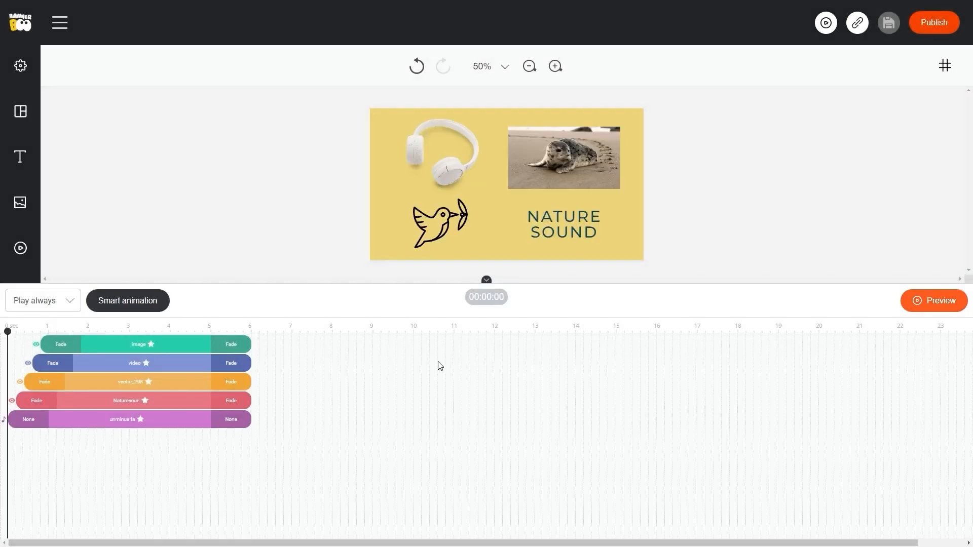
# Examine the custom entrance animation settings of the image layer and leave them unapplied.
pyautogui.click(66, 347)
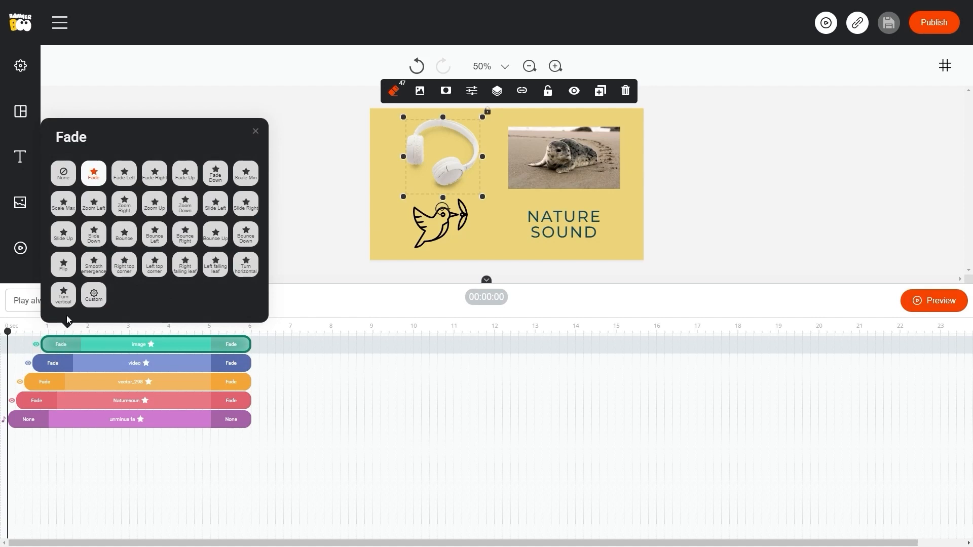
pyautogui.click(96, 294)
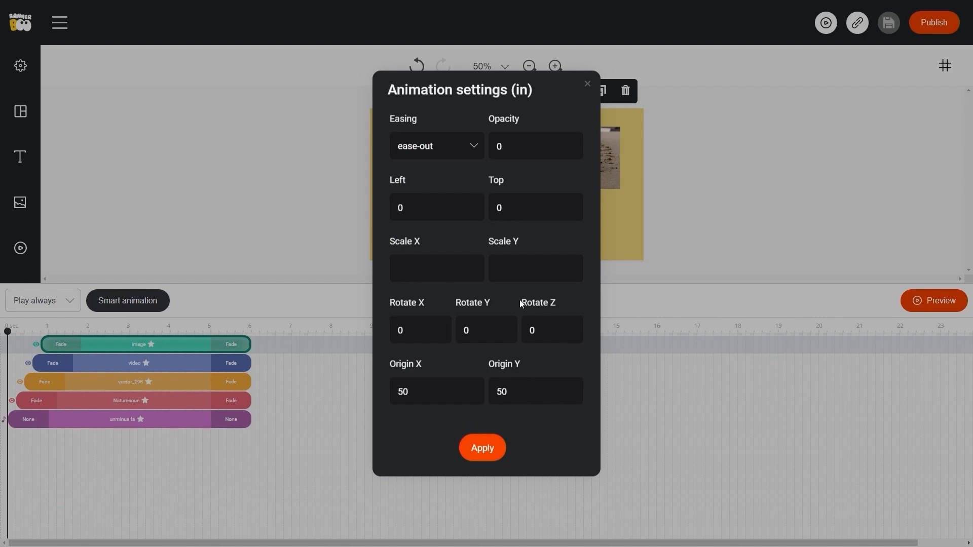
pyautogui.click(587, 85)
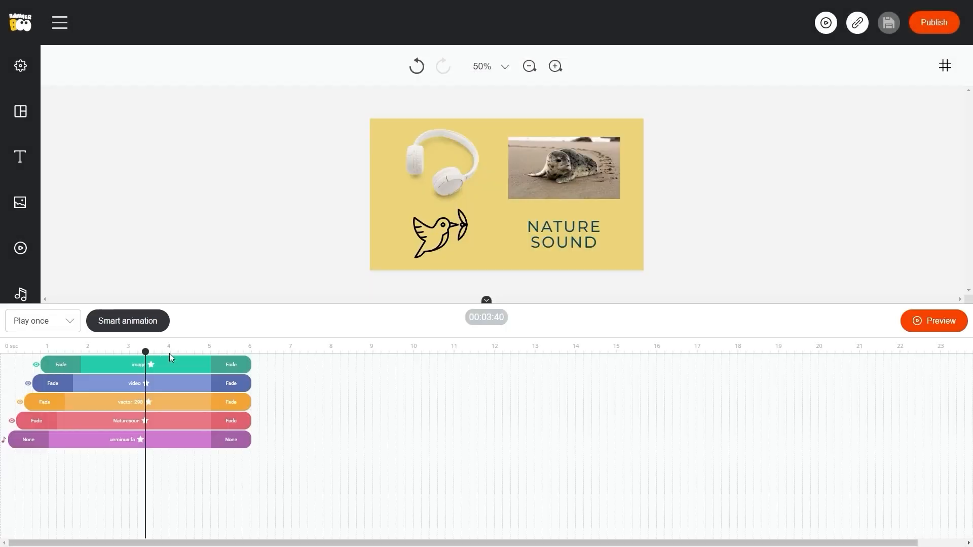
# Open the image layer's name for editing and save it as image.
pyautogui.doubleClick(137, 364)
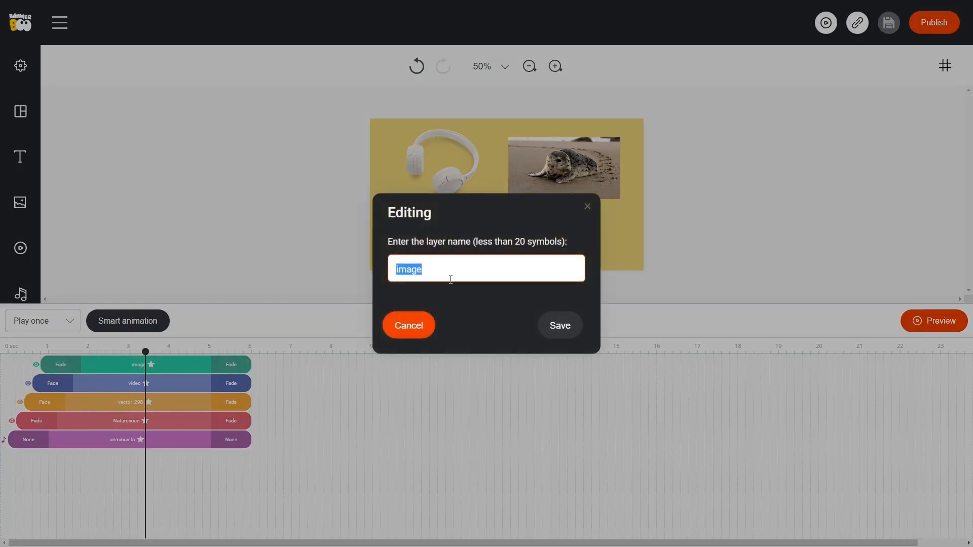
pyautogui.click(560, 326)
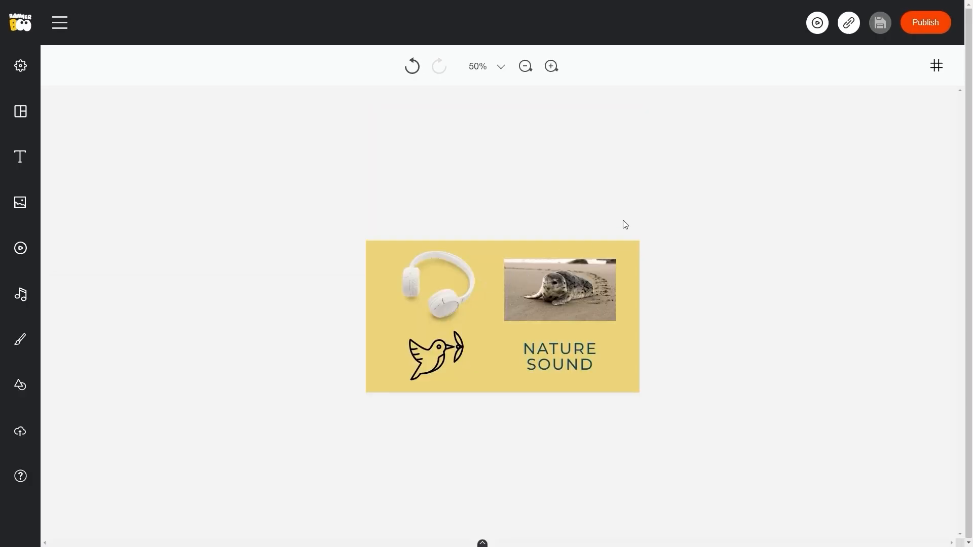
# Preview the whole banner and show the hidden timeline again.
pyautogui.click(823, 22)
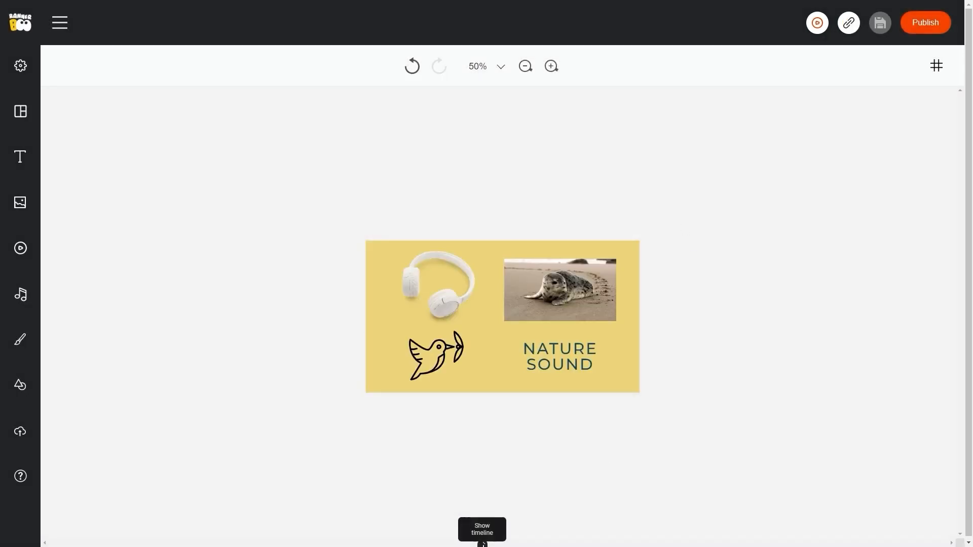
pyautogui.click(482, 544)
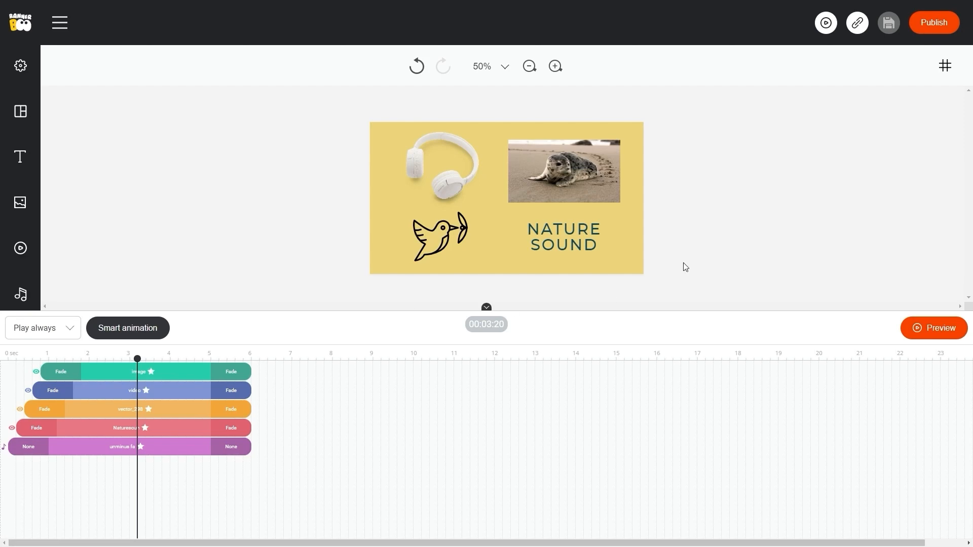
# Open the publishing options to view the banner's available export formats.
pyautogui.click(935, 23)
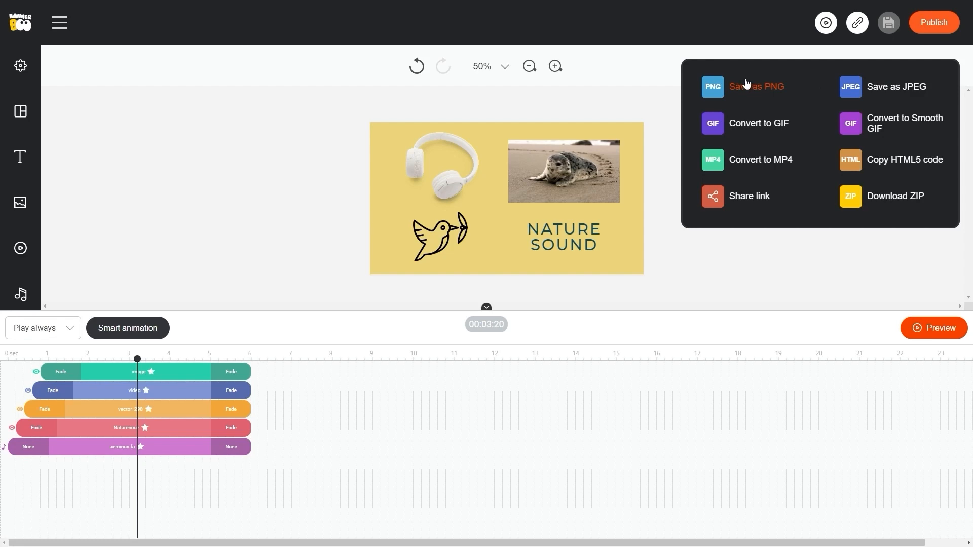
# Close the publishing options and add frame markers on the timeline ruler at 2, 3, 4 and 3.6 seconds.
pyautogui.click(935, 23)
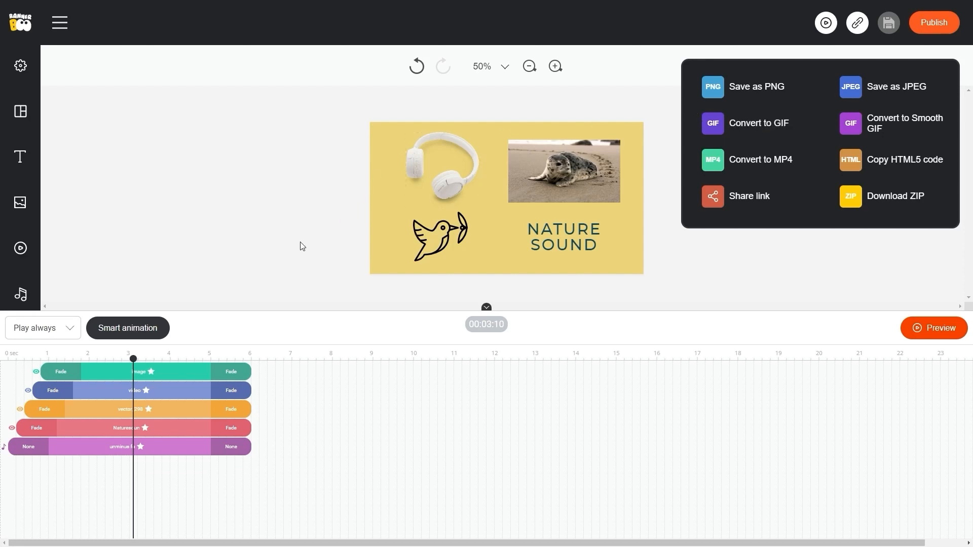
pyautogui.click(278, 261)
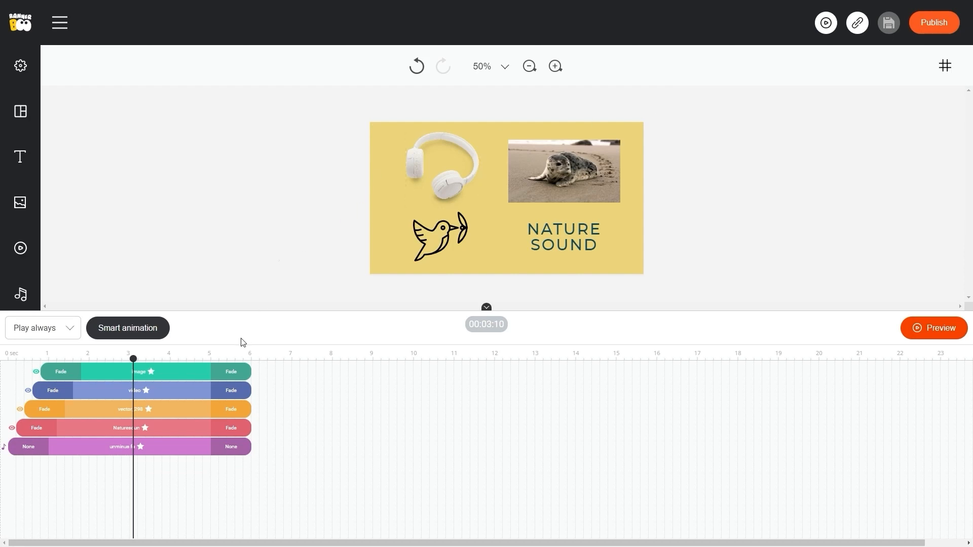
pyautogui.click(88, 355)
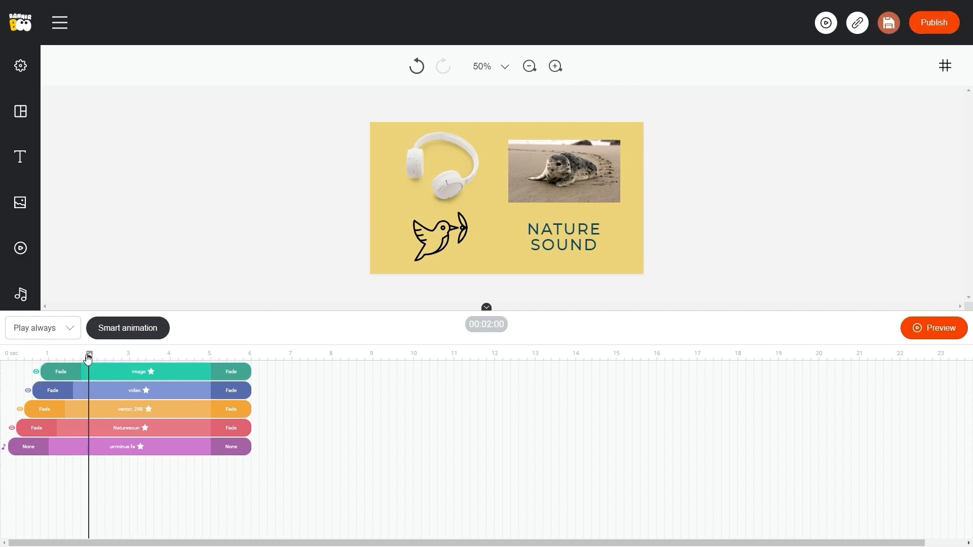
pyautogui.click(130, 356)
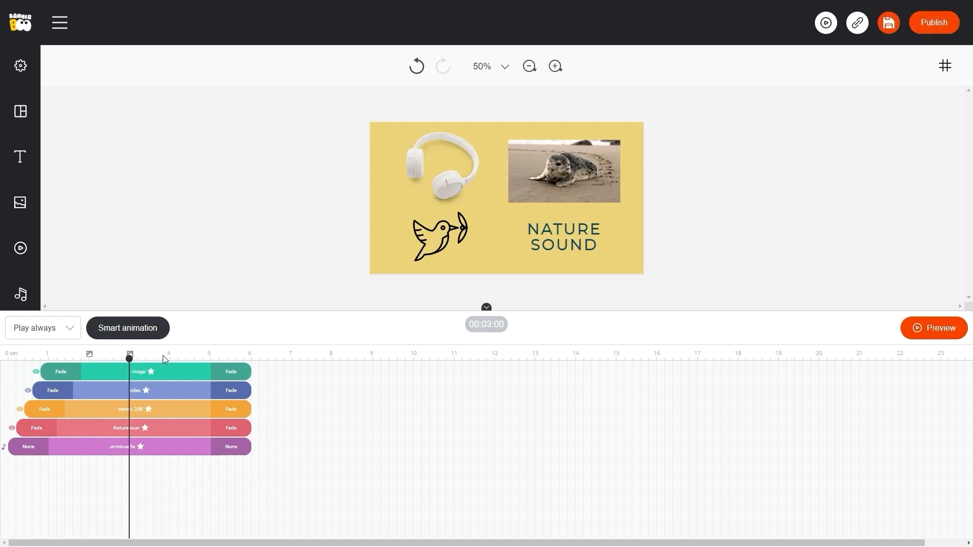
pyautogui.click(171, 354)
pyautogui.click(154, 354)
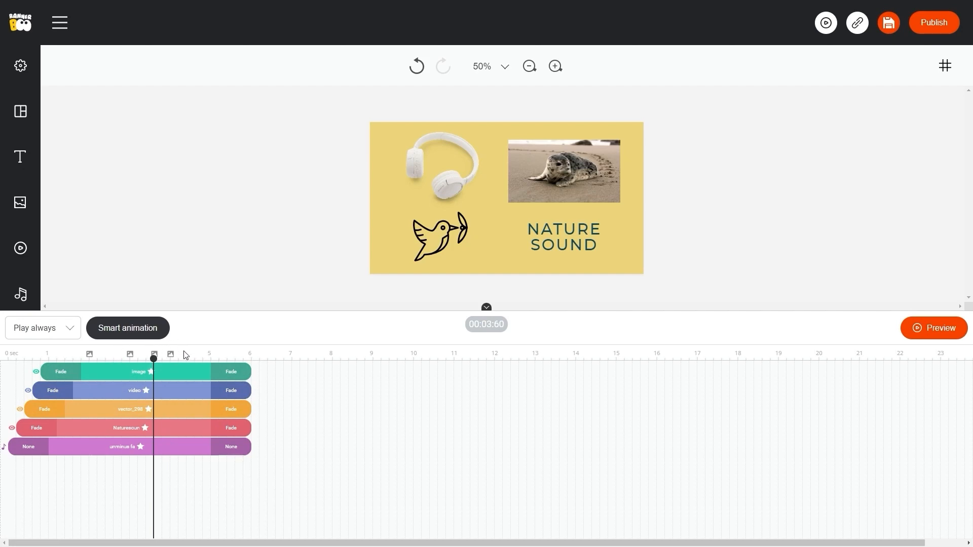
# Remove the frame markers at 4, 3.6, 3 and 2 seconds from the timeline ruler.
pyautogui.click(172, 355)
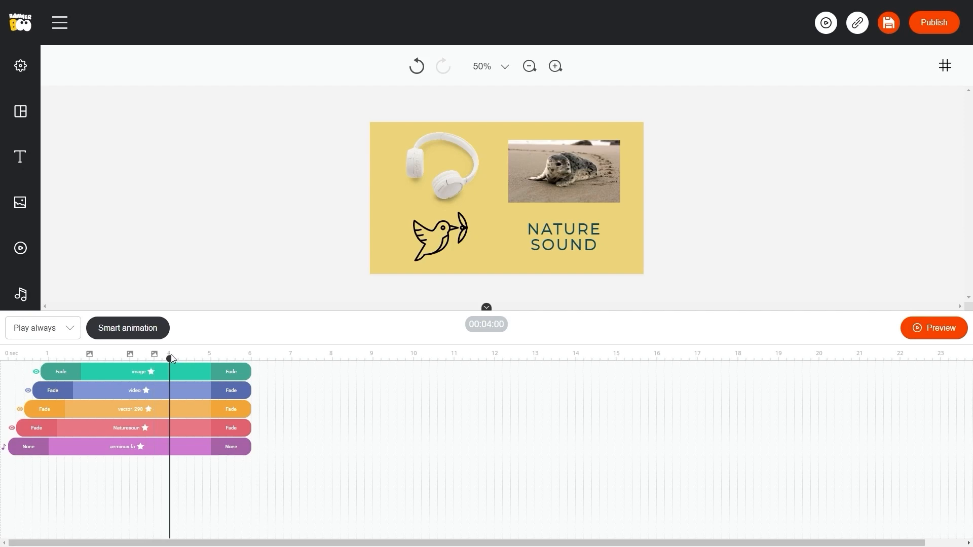
pyautogui.click(154, 354)
pyautogui.click(130, 355)
pyautogui.click(89, 355)
# Place the playhead at 3.4 seconds and view the banner's publishing options.
pyautogui.click(146, 355)
pyautogui.click(938, 24)
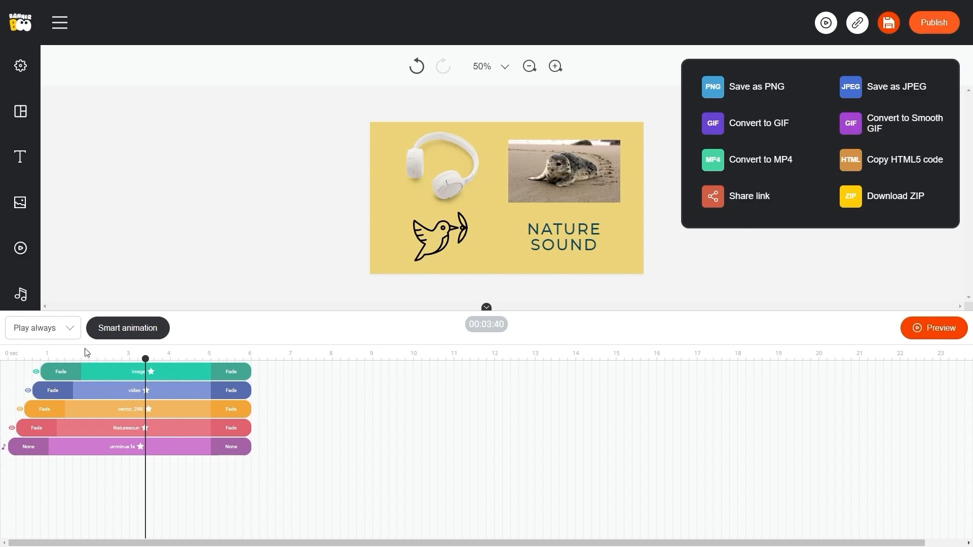
# Set the banner's playback to Play once and move the playhead to 3.4 seconds.
pyautogui.click(67, 337)
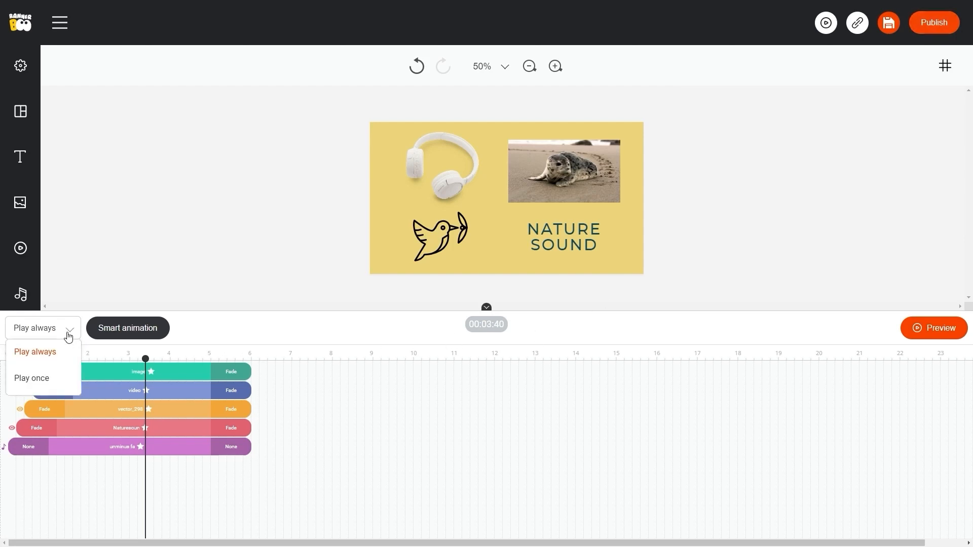
pyautogui.click(56, 379)
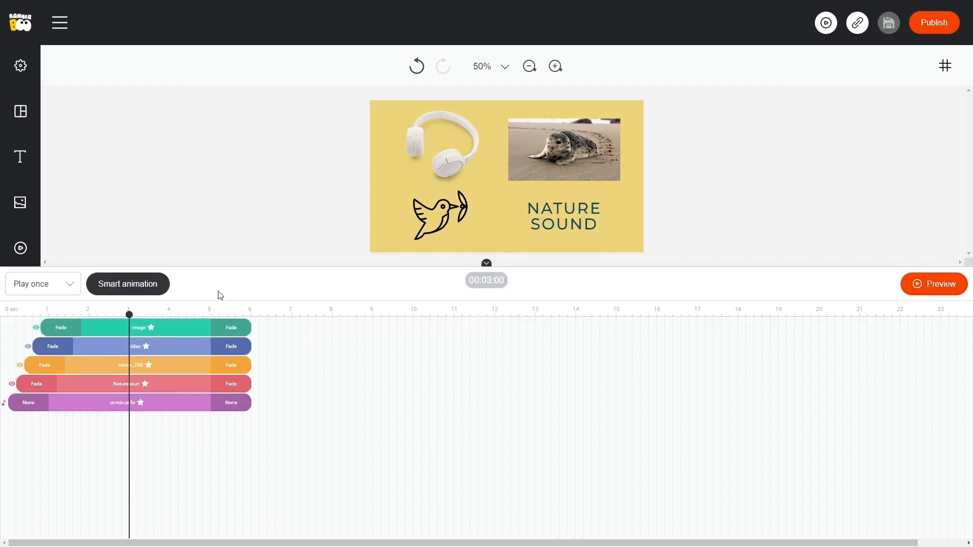
pyautogui.moveTo(129, 314)
pyautogui.mouseDown()
pyautogui.moveTo(162, 312)
pyautogui.moveTo(146, 314)
pyautogui.mouseUp()
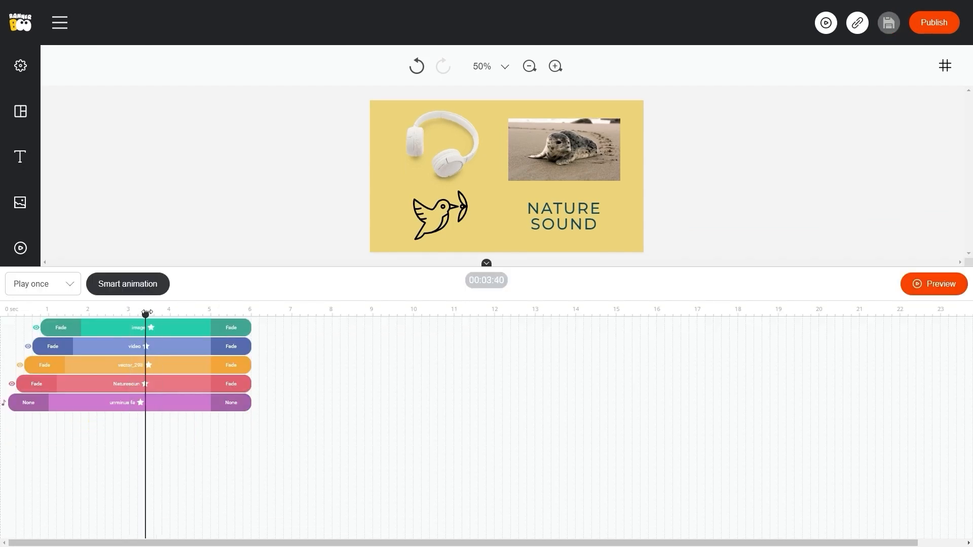